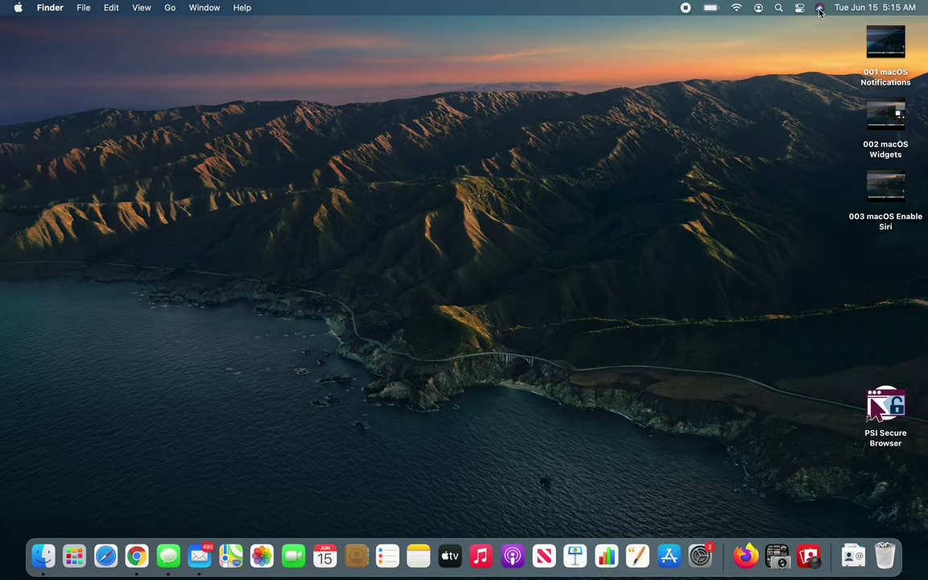
Step: Ask Siri to send an email, cancel it, and open Mail's All Inboxes
{"action": "key", "text": "super+space"}
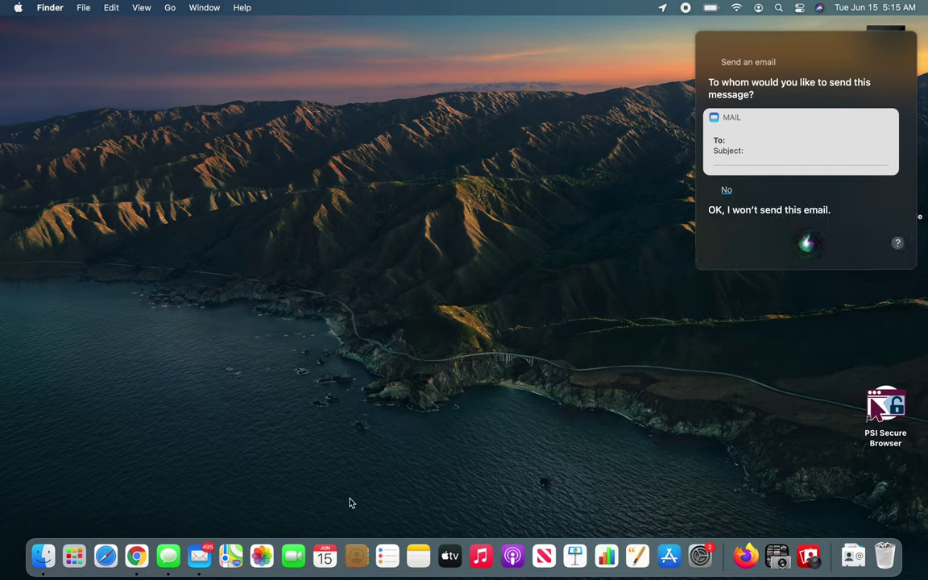
{"action": "left_click", "coordinate": [199, 556]}
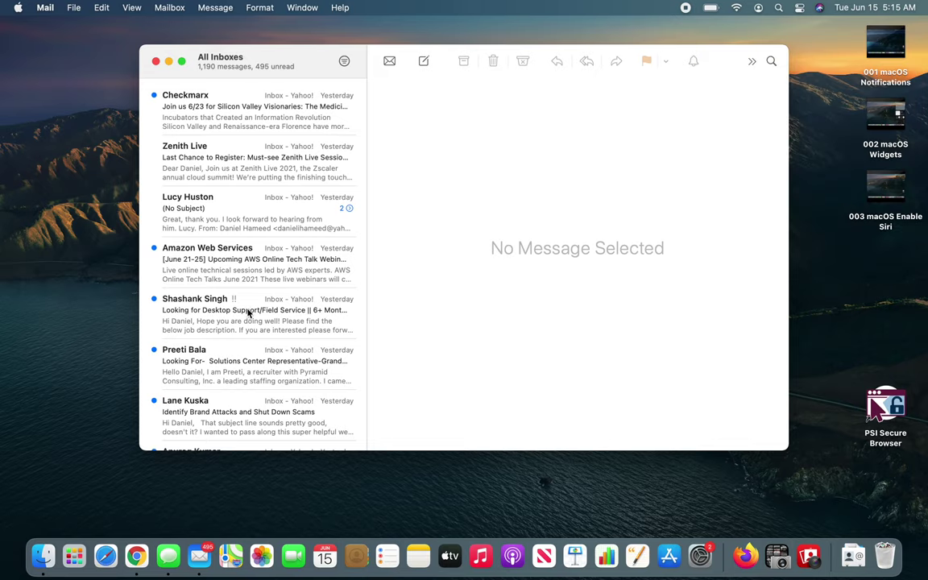
{"action": "left_click", "coordinate": [818, 9]}
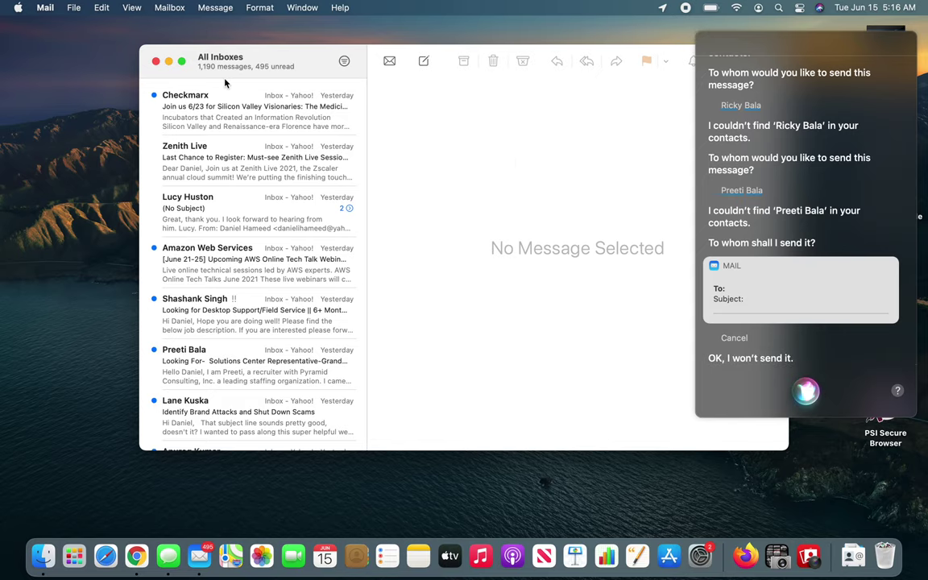
Step: Close the Mail window, check Contacts for the recipients, close it, and summon Siri again
{"action": "left_click", "coordinate": [155, 61]}
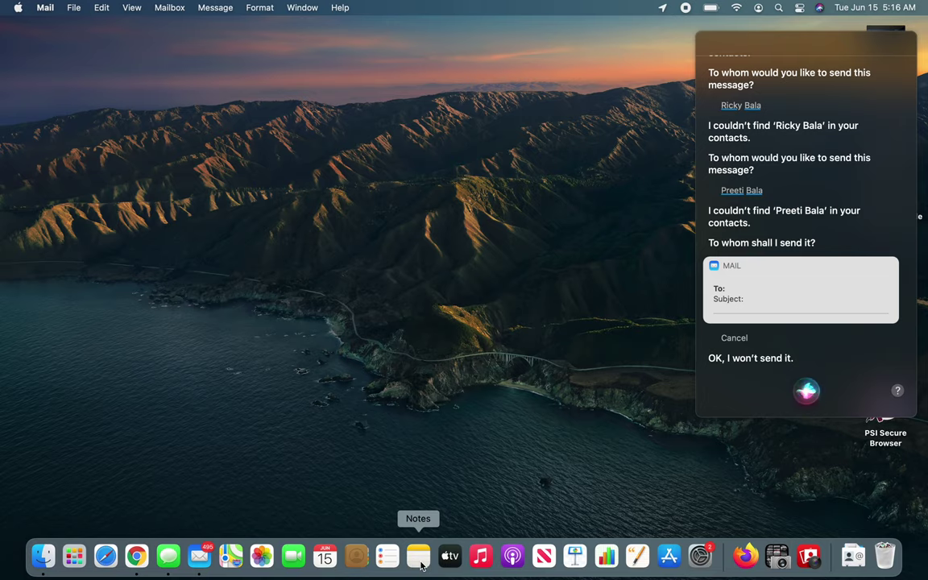
{"action": "left_click", "coordinate": [355, 556]}
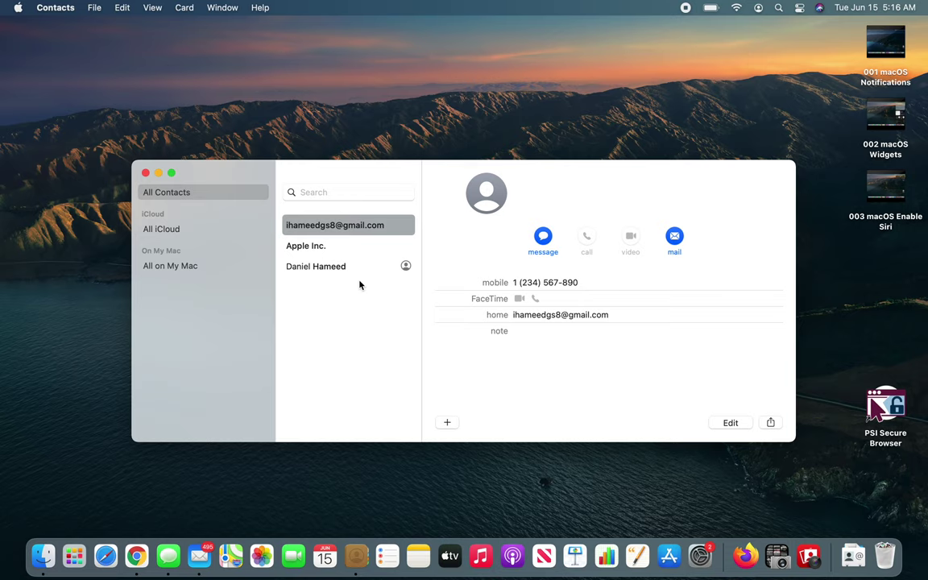
{"action": "left_click", "coordinate": [145, 172]}
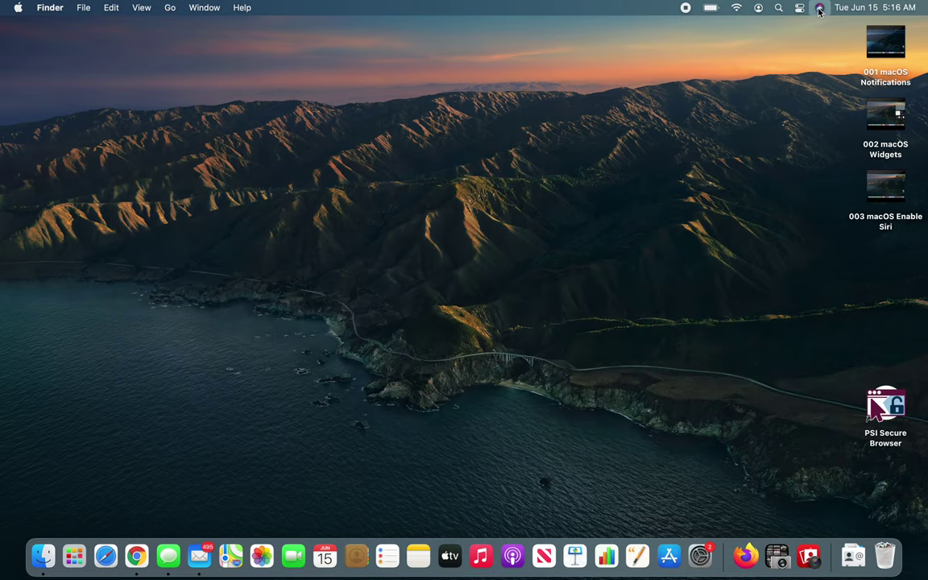
{"action": "key", "text": "super+space"}
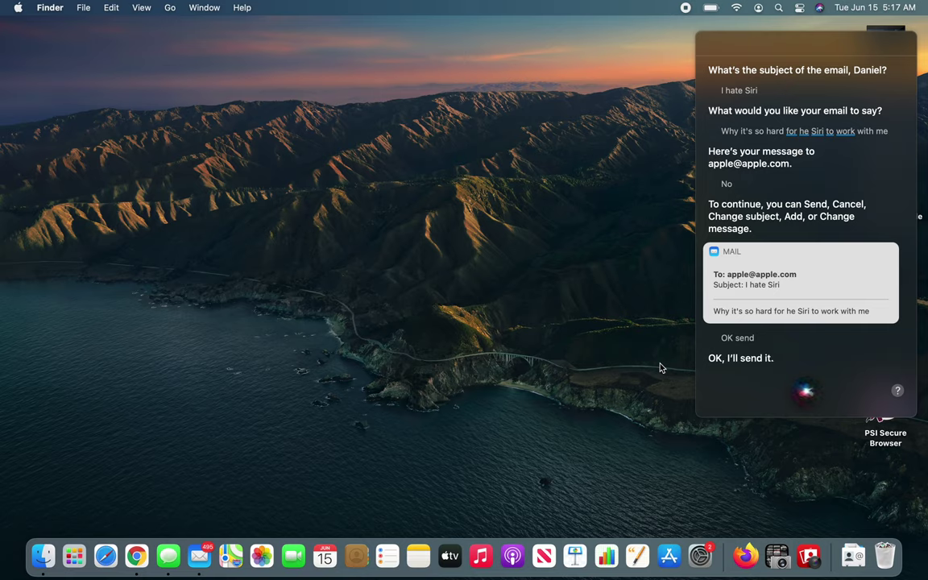
Step: Ask Siri the time in Pakistan, what 2 + 2 is, and to show PDF files
{"action": "left_click", "coordinate": [803, 395]}
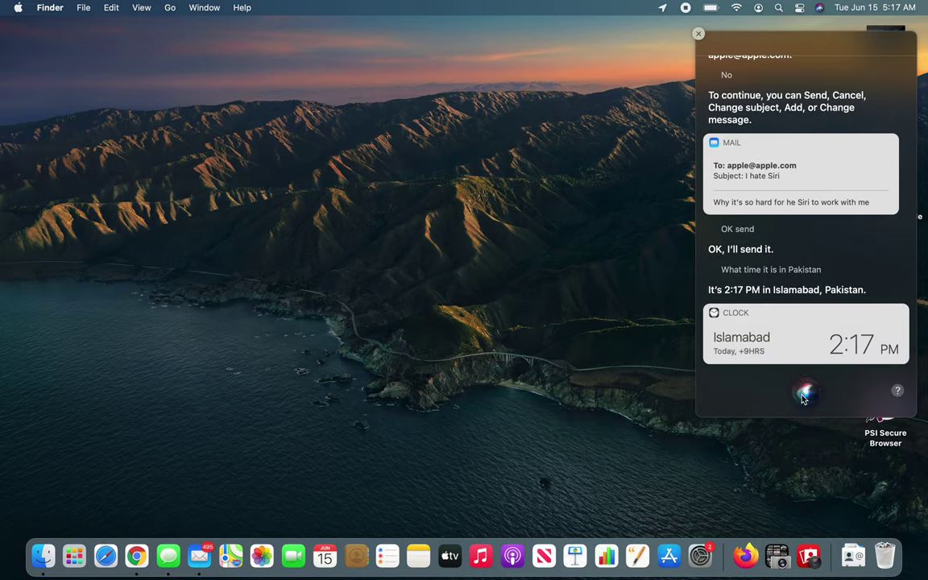
{"action": "left_click", "coordinate": [804, 395]}
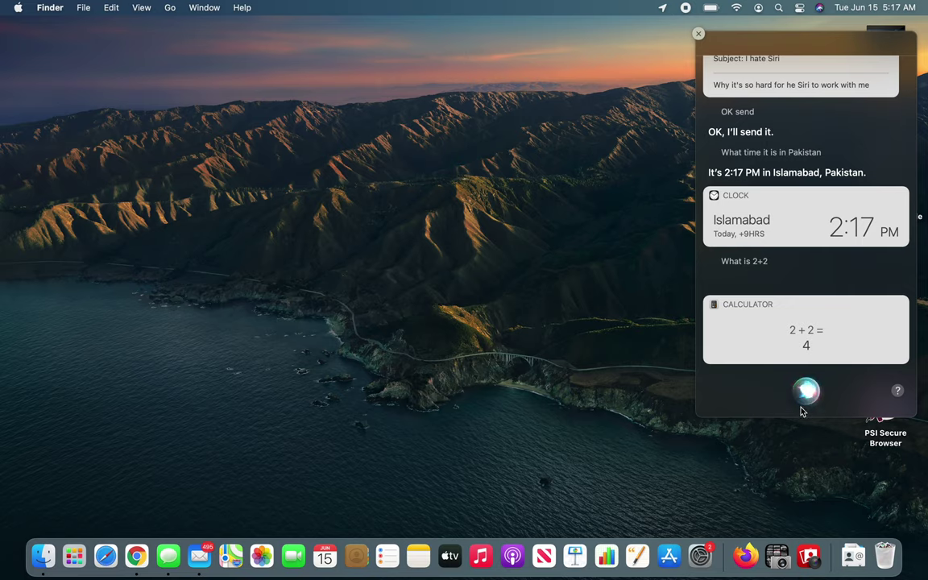
{"action": "left_click", "coordinate": [807, 392]}
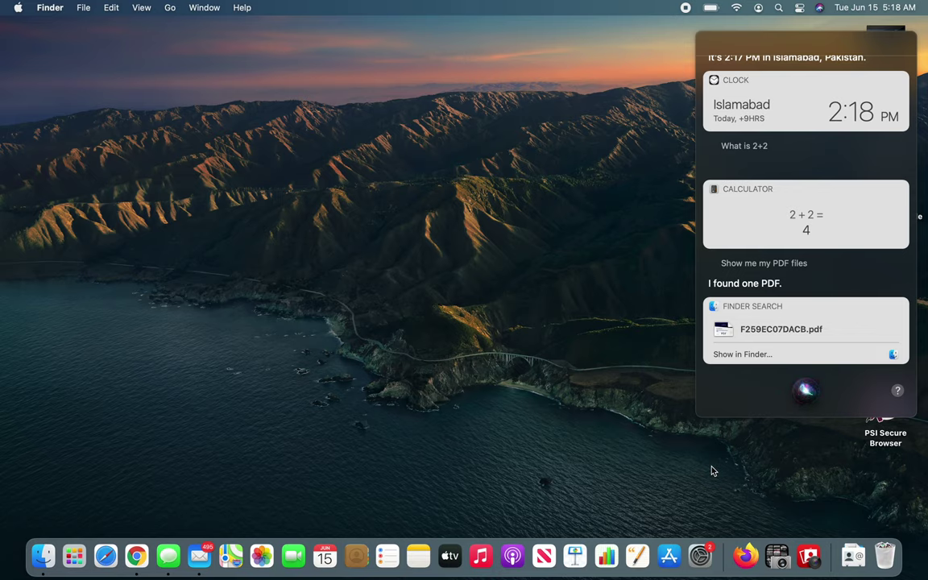
Step: Ask Siri for Word documents and local Indian restaurants, then close the results panel
{"action": "left_click", "coordinate": [809, 392]}
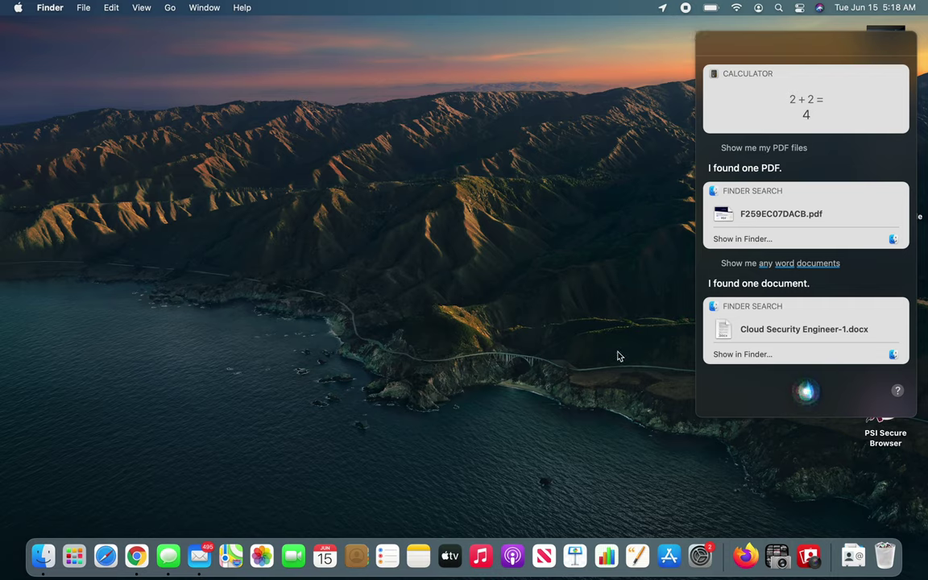
{"action": "left_click", "coordinate": [802, 395]}
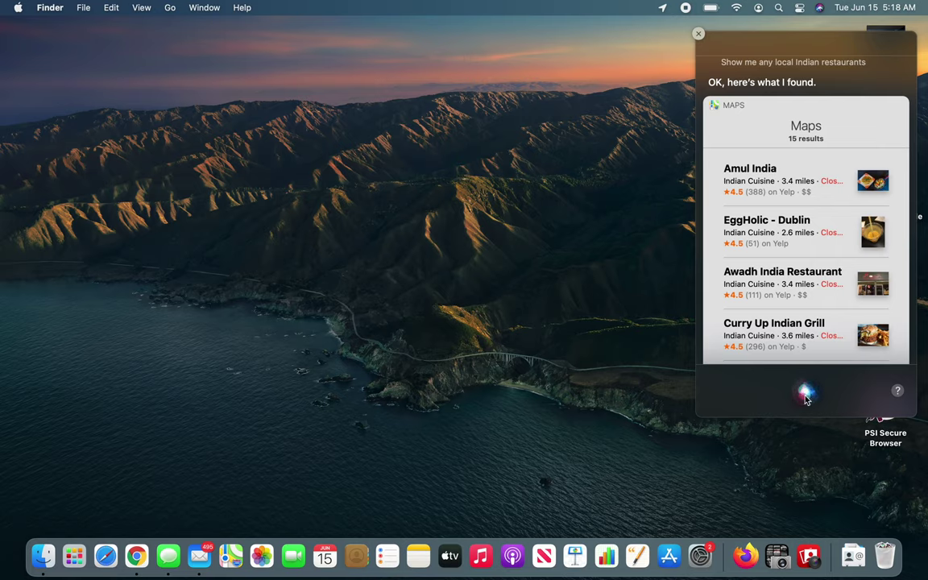
{"action": "left_click", "coordinate": [698, 35]}
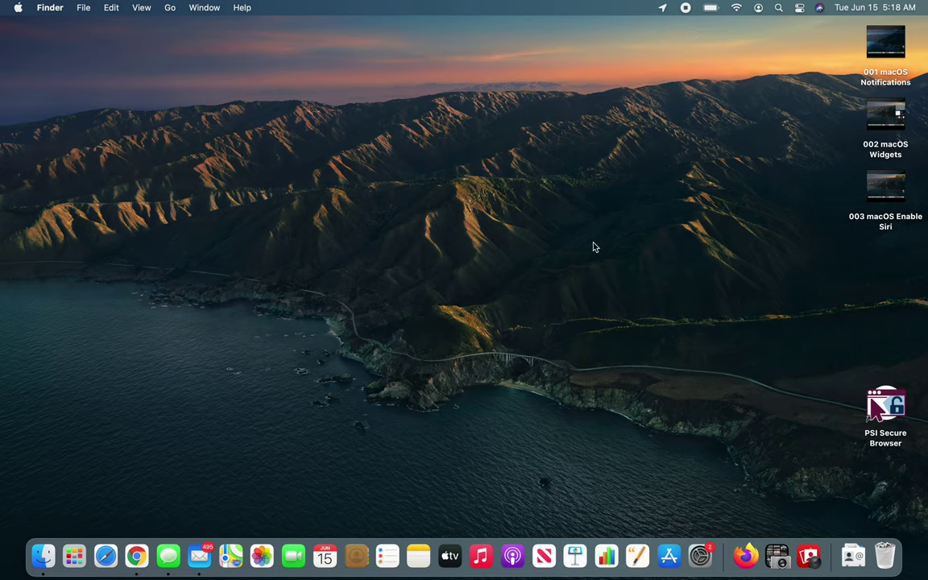
{"action": "left_click", "coordinate": [821, 8]}
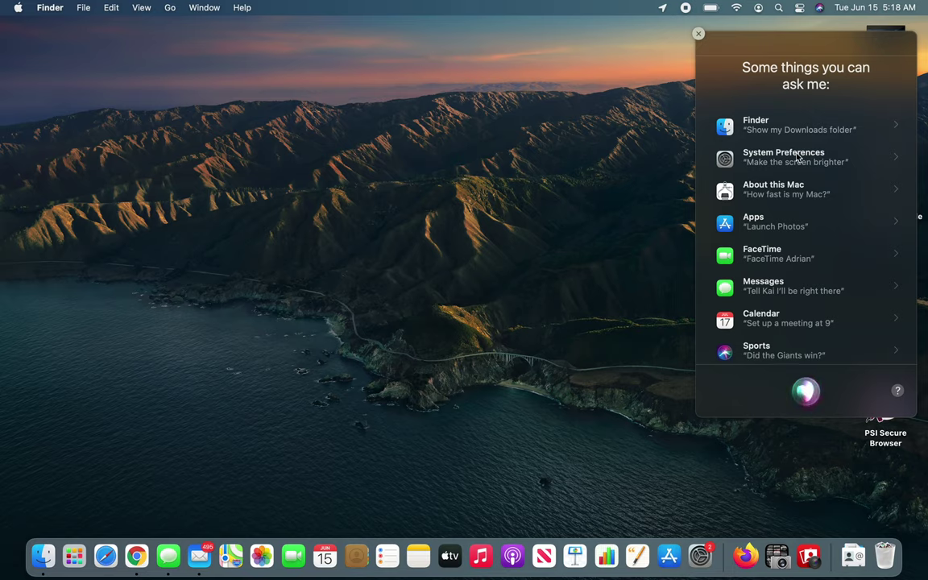
Step: Open the Finder examples in Siri's suggestions and ask to show images on the desktop
{"action": "scroll", "coordinate": [798, 155], "scroll_direction": "down", "scroll_amount": 8}
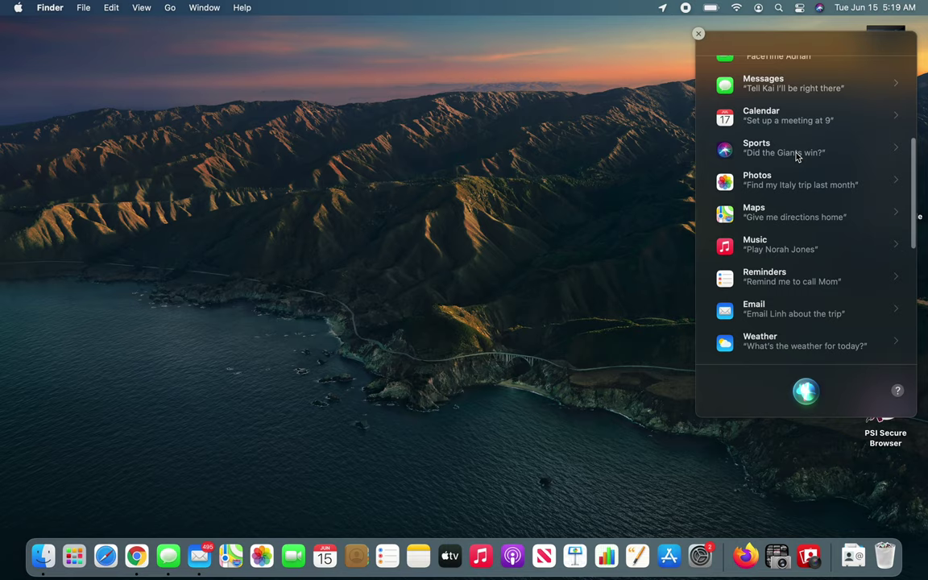
{"action": "scroll", "coordinate": [796, 156], "scroll_direction": "down", "scroll_amount": 2}
{"action": "scroll", "coordinate": [794, 156], "scroll_direction": "up", "scroll_amount": 10}
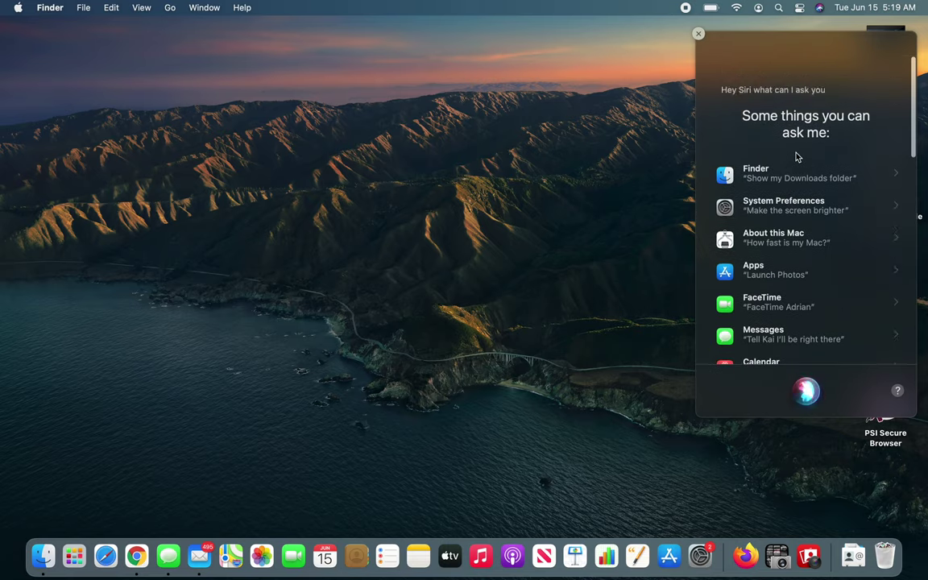
{"action": "left_click", "coordinate": [781, 155]}
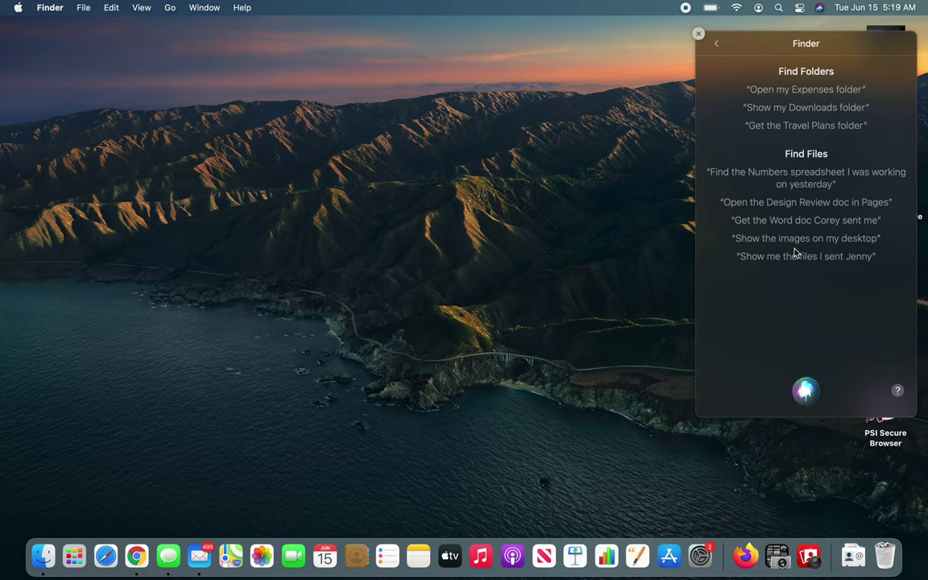
{"action": "left_click", "coordinate": [805, 393]}
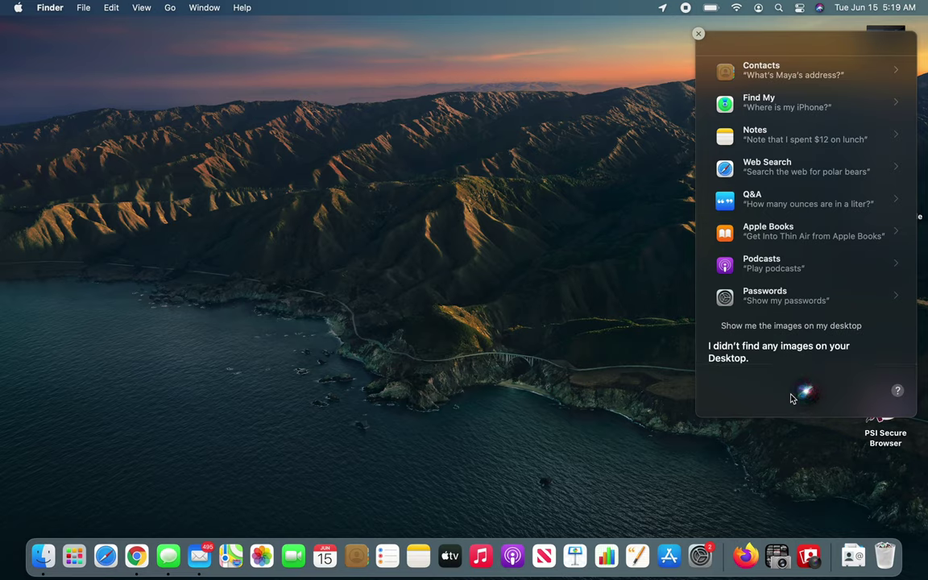
Step: Browse Siri's Apple Books and Notes examples, ask 'Show me my notes', then dismiss Siri
{"action": "left_click", "coordinate": [788, 234]}
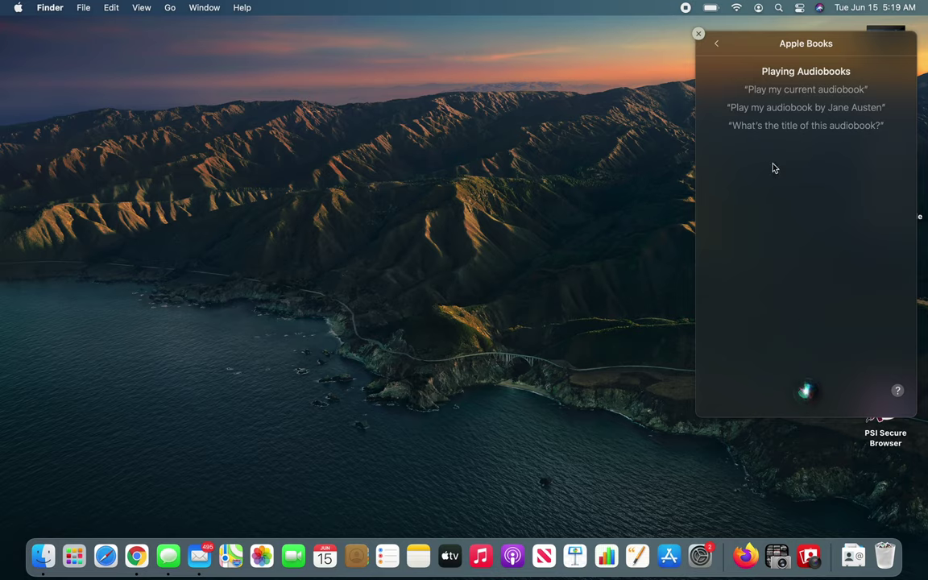
{"action": "left_click", "coordinate": [717, 43]}
{"action": "scroll", "coordinate": [766, 206], "scroll_direction": "up", "scroll_amount": 2}
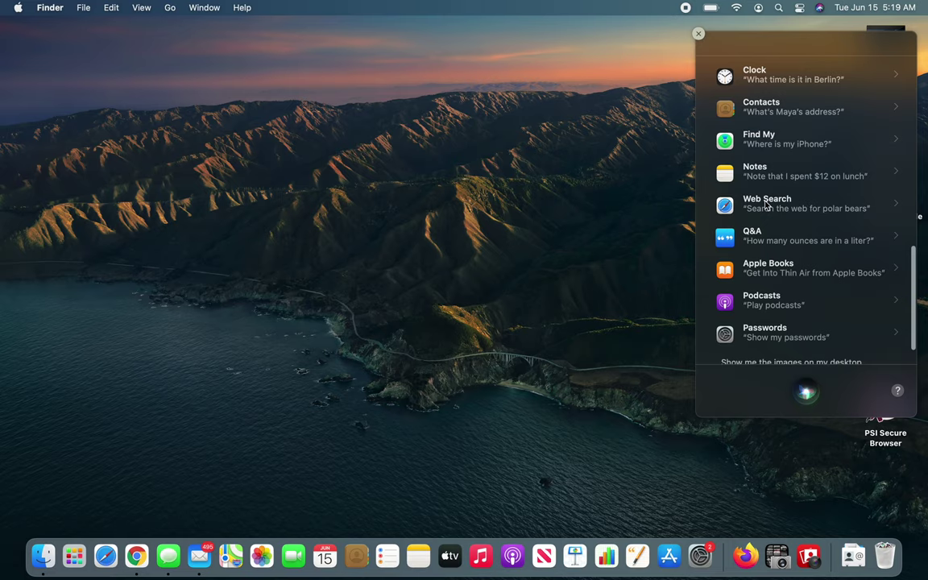
{"action": "left_click", "coordinate": [766, 174]}
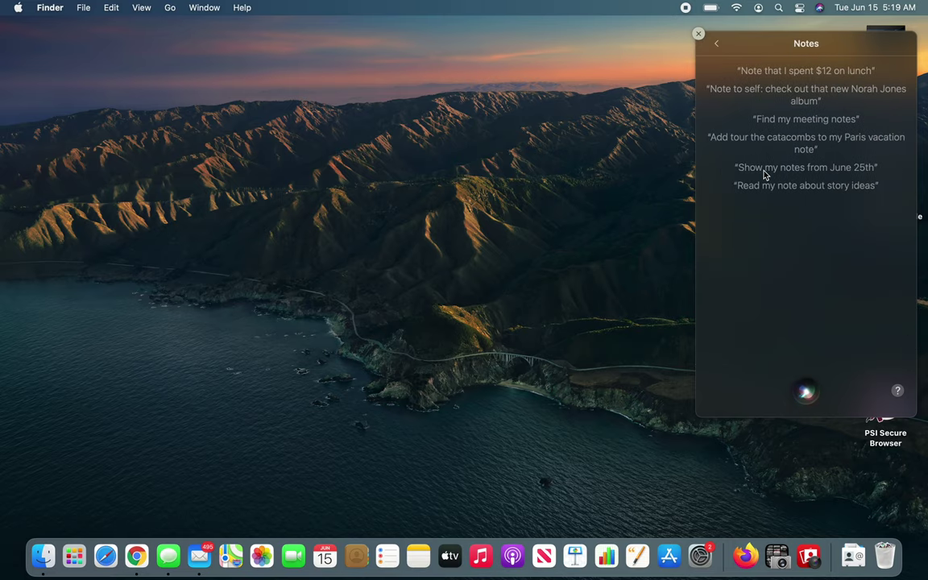
{"action": "left_click", "coordinate": [805, 393]}
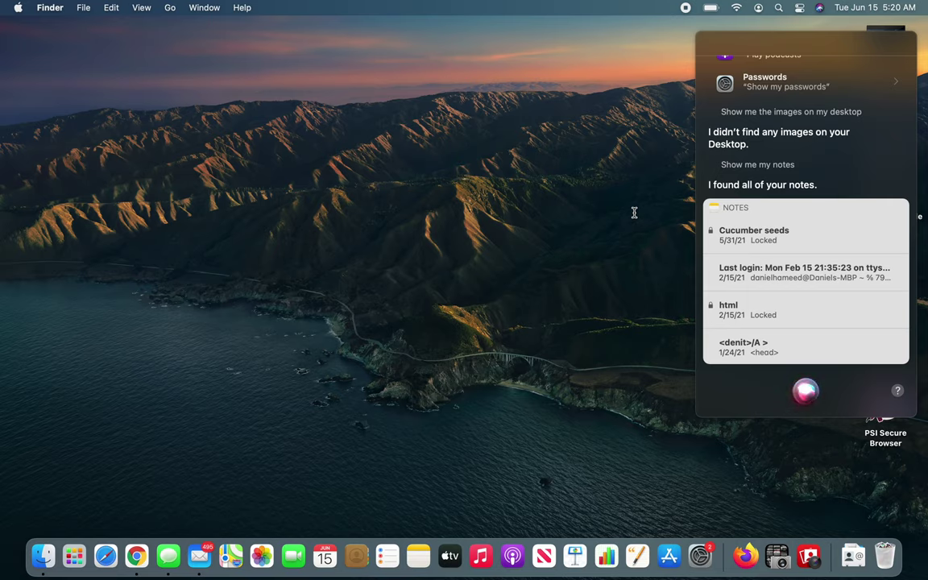
{"action": "left_click", "coordinate": [698, 35]}
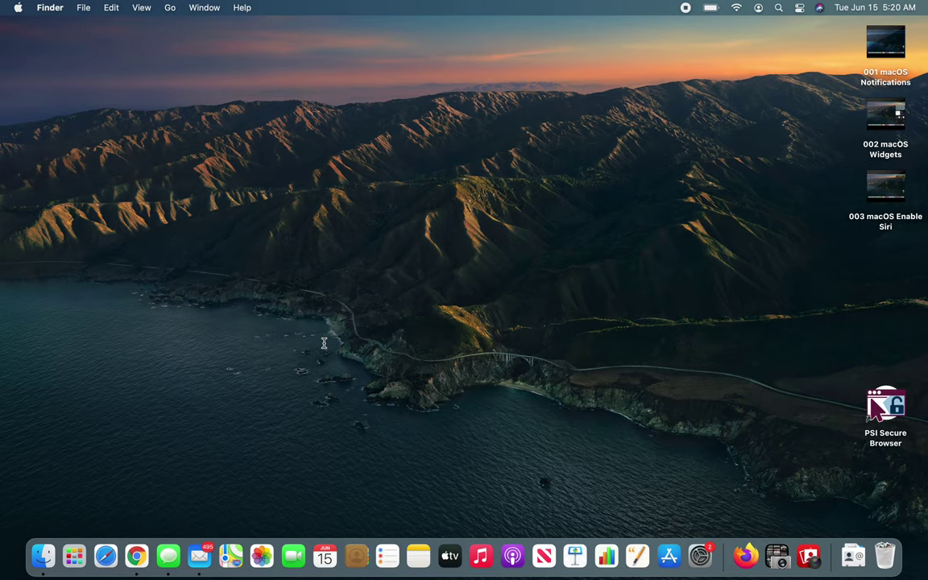
Step: Open Mail and toggle the Unread filter on and off to show all messages
{"action": "left_click", "coordinate": [199, 556]}
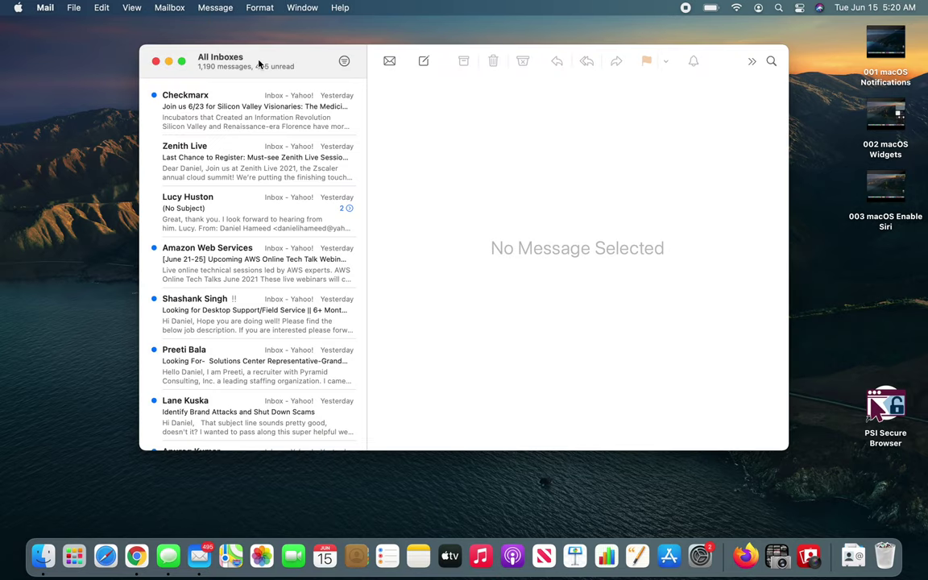
{"action": "left_click", "coordinate": [345, 62]}
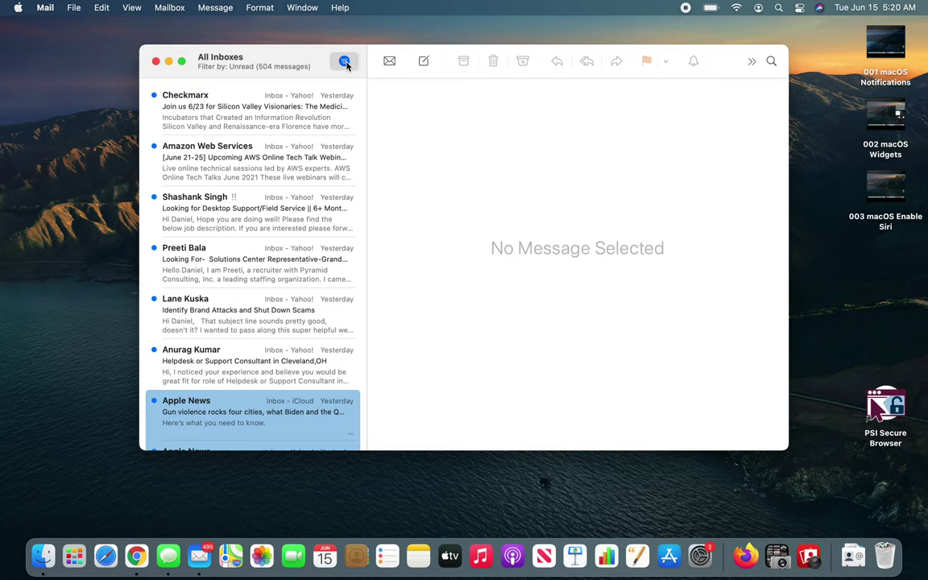
{"action": "left_click", "coordinate": [345, 62]}
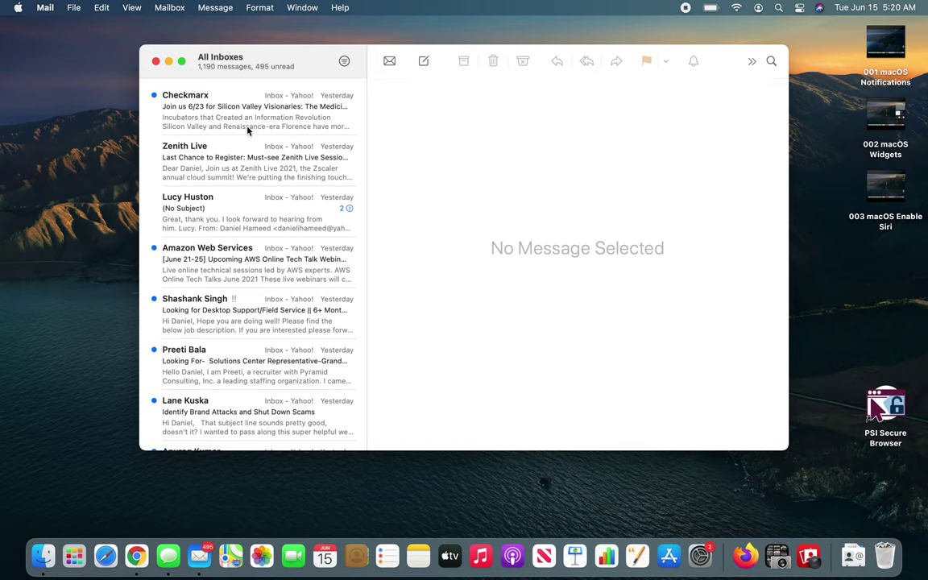
Step: Browse the >> overflow Move menu's mailboxes and close it without moving any message
{"action": "left_click", "coordinate": [752, 61]}
{"action": "mouse_move", "coordinate": [790, 66]}
{"action": "mouse_move", "coordinate": [759, 65]}
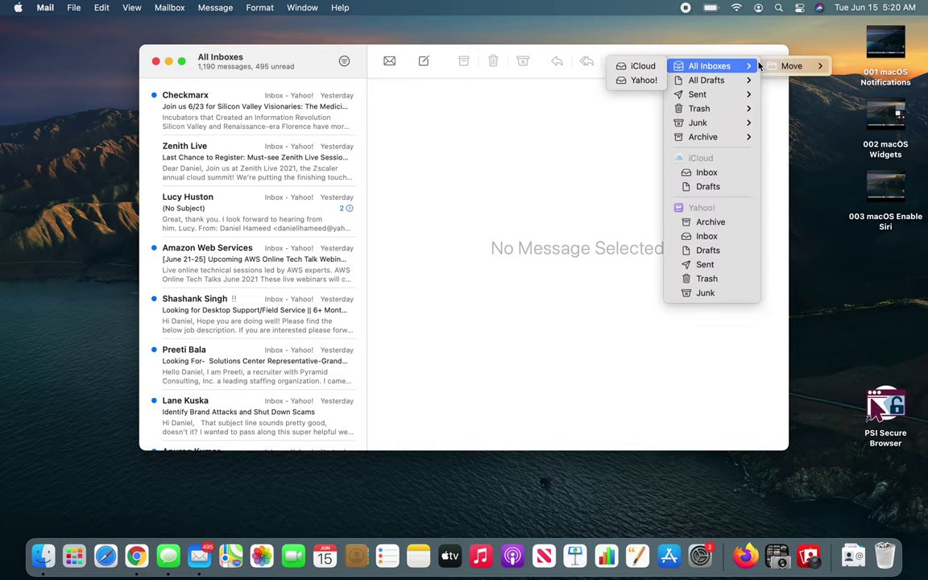
{"action": "mouse_move", "coordinate": [723, 101]}
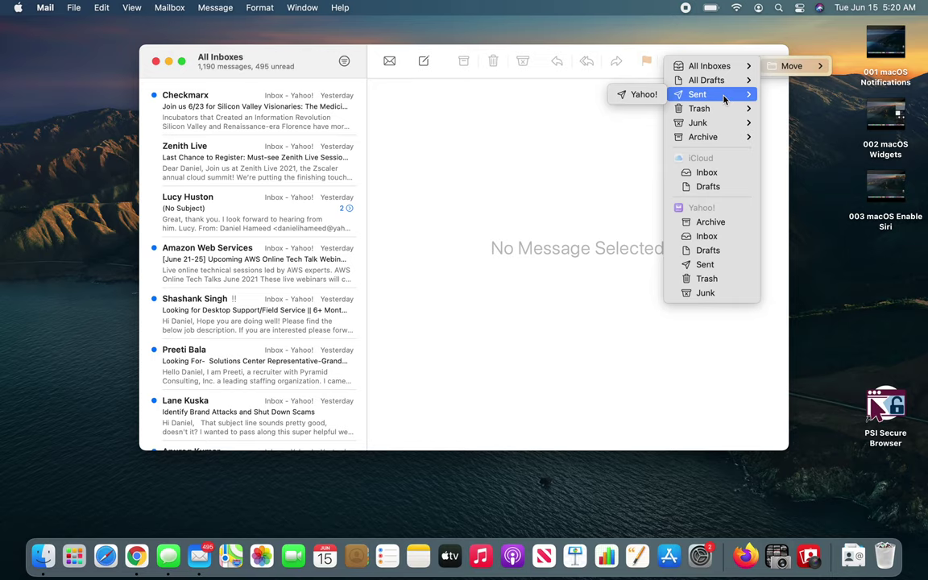
{"action": "key", "text": "Escape"}
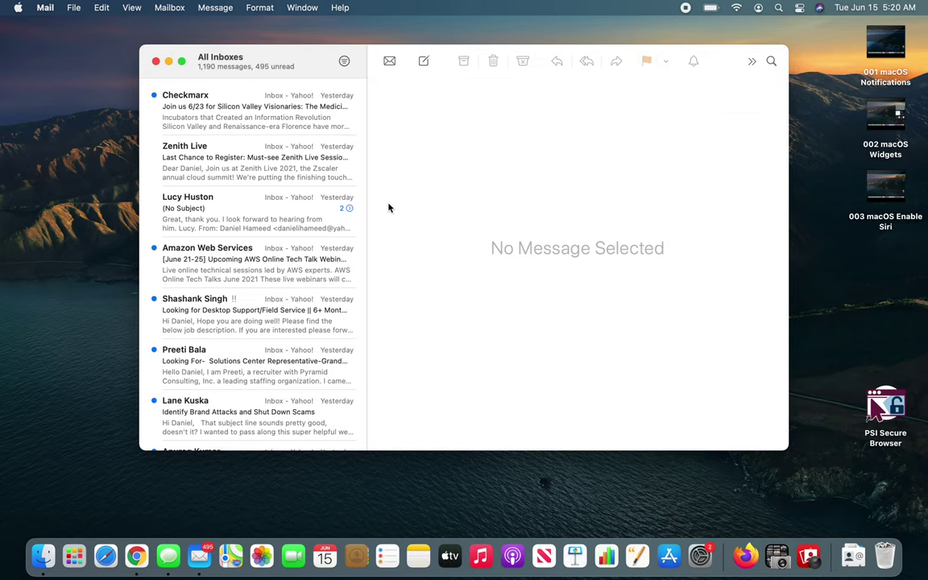
{"action": "left_click", "coordinate": [749, 64]}
{"action": "key", "text": "Down"}
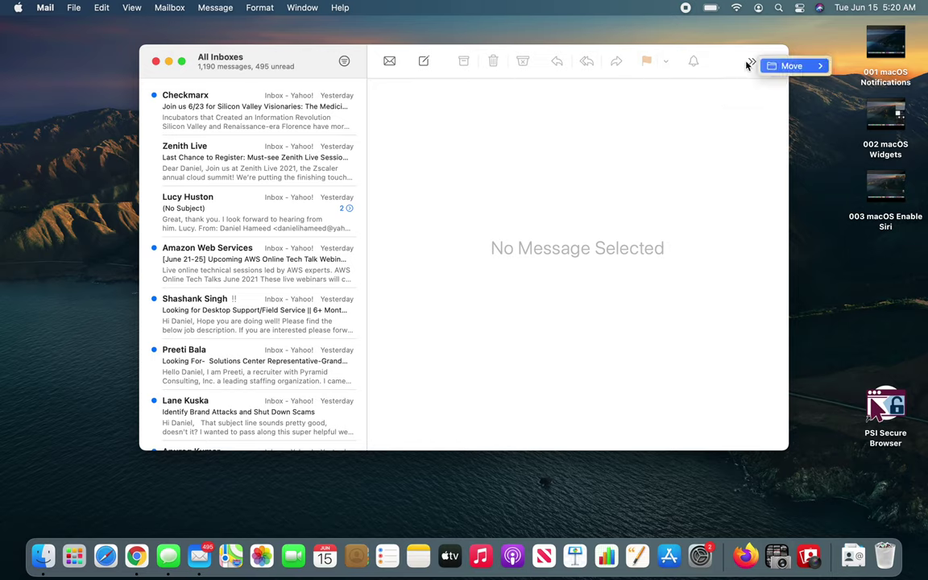
{"action": "left_click", "coordinate": [203, 51]}
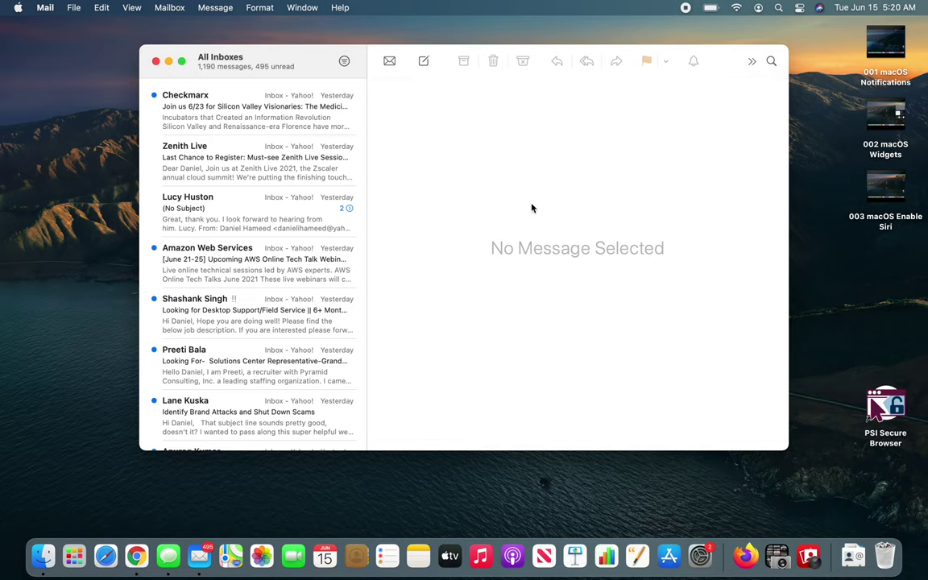
{"action": "left_click", "coordinate": [749, 63]}
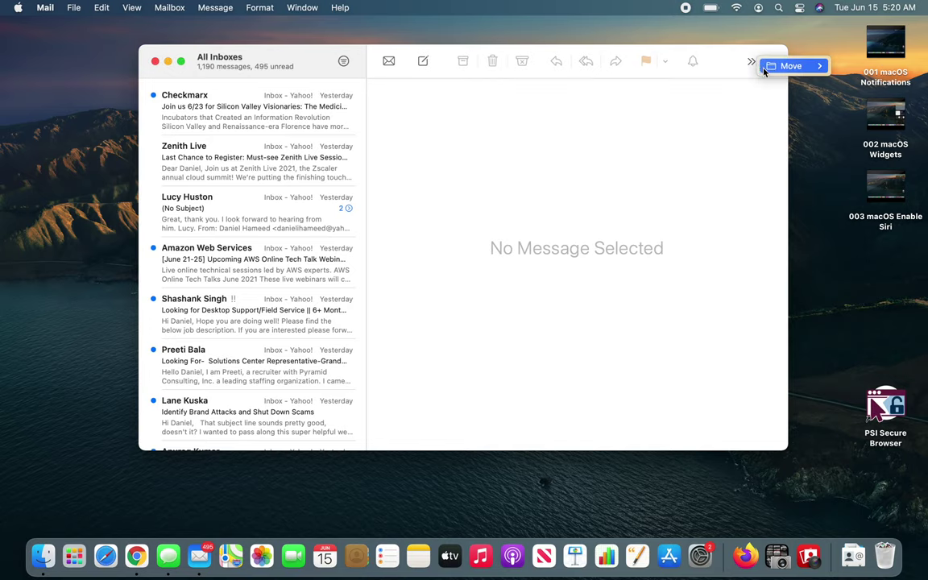
{"action": "mouse_move", "coordinate": [765, 71]}
{"action": "left_click", "coordinate": [547, 156]}
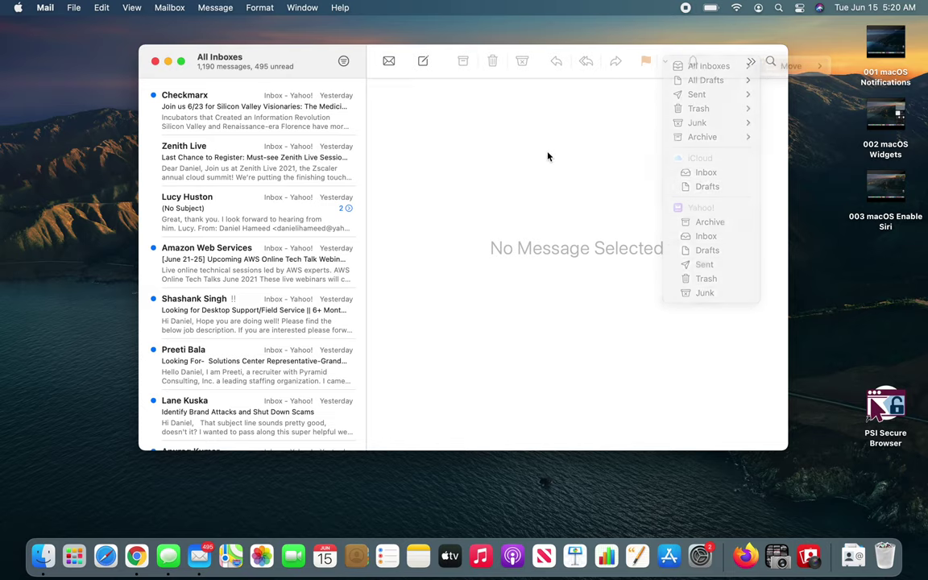